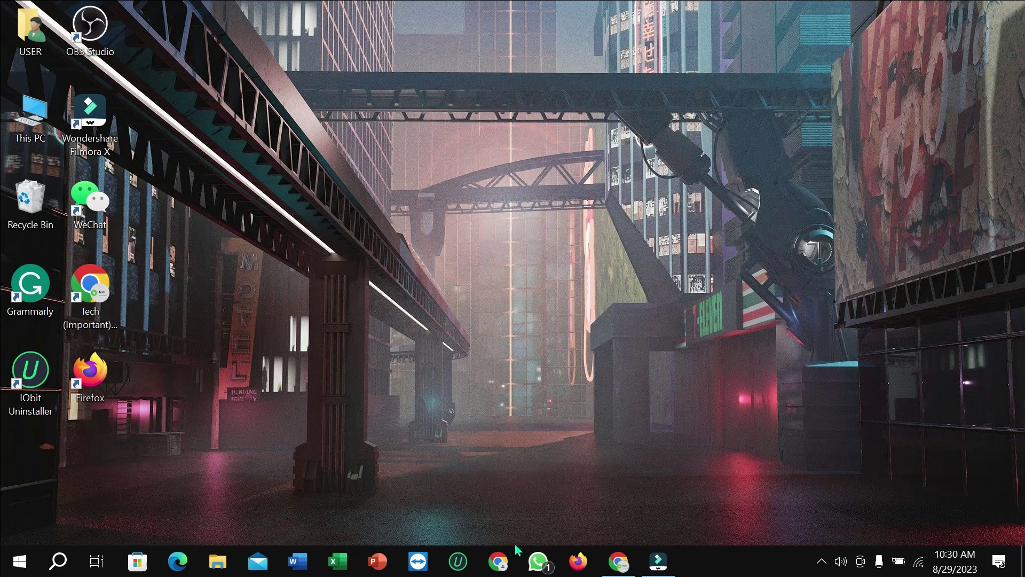
Open Google Chrome, dismiss the browser customization prompt and maximize the window
left_click(500, 558)
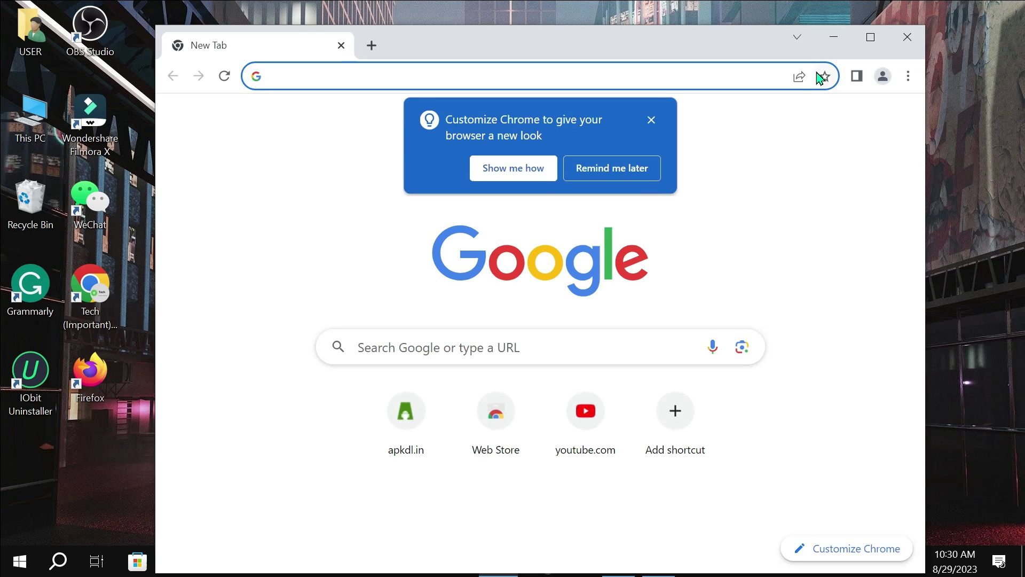
left_click(652, 120)
left_click(871, 37)
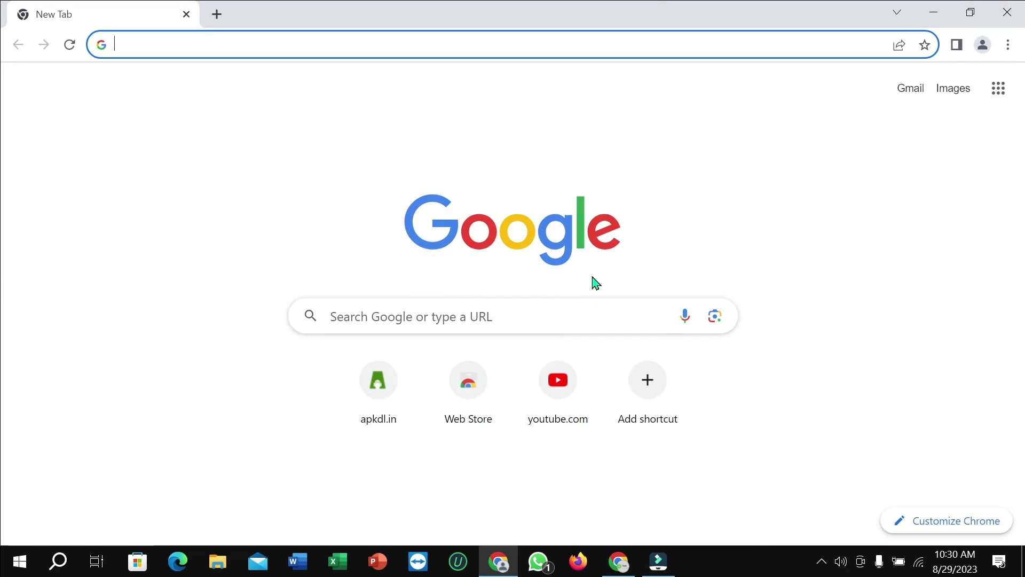
left_click(445, 165)
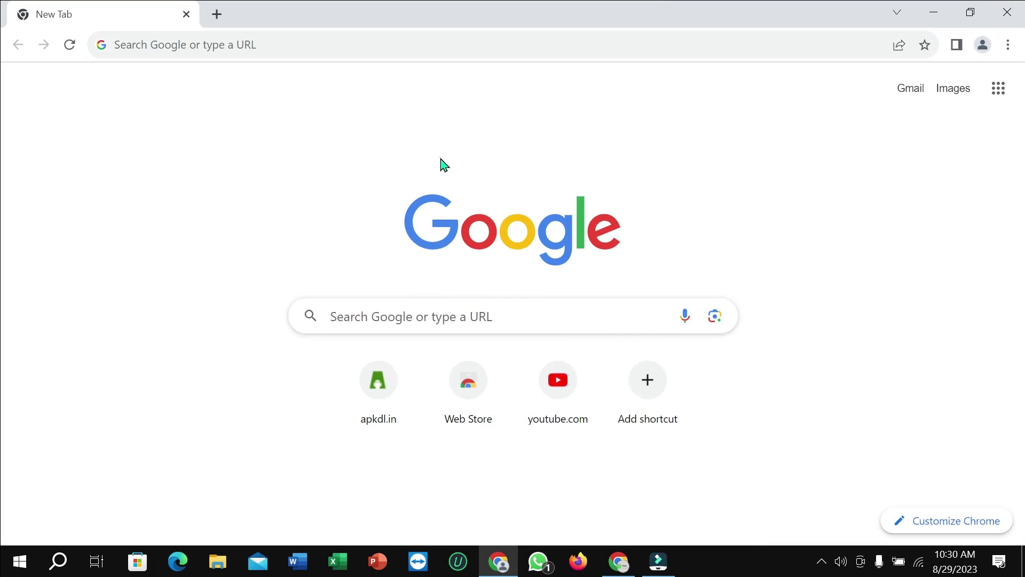
Search the web for "league of legends download" using the suggested query
left_click(274, 46)
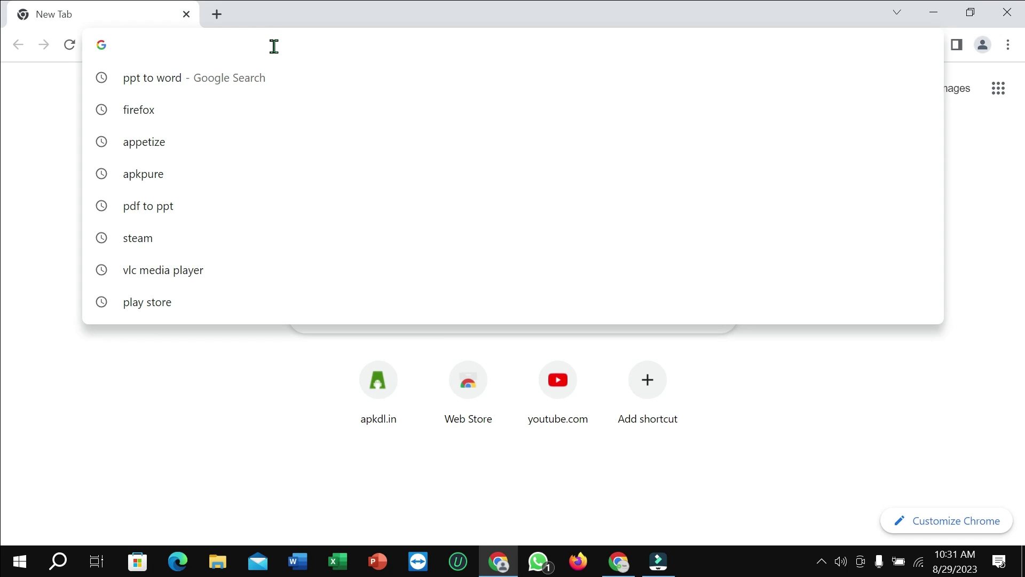
type("lea")
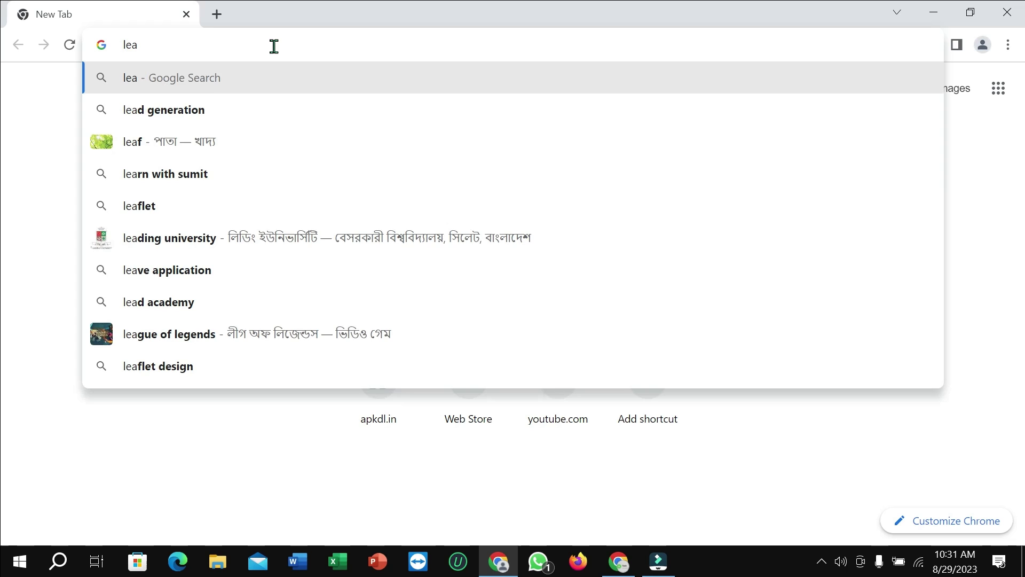
type("u")
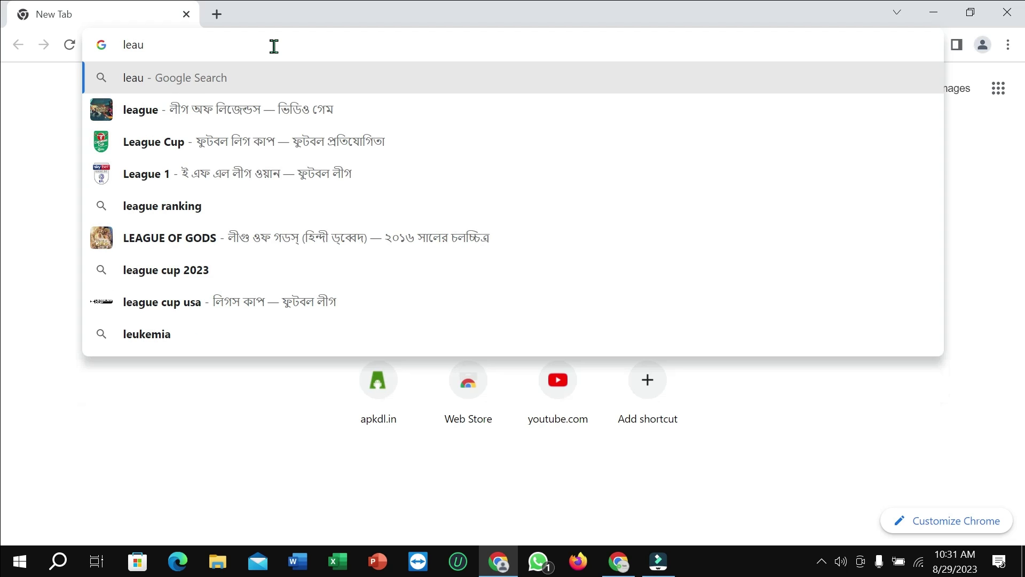
type("ge of")
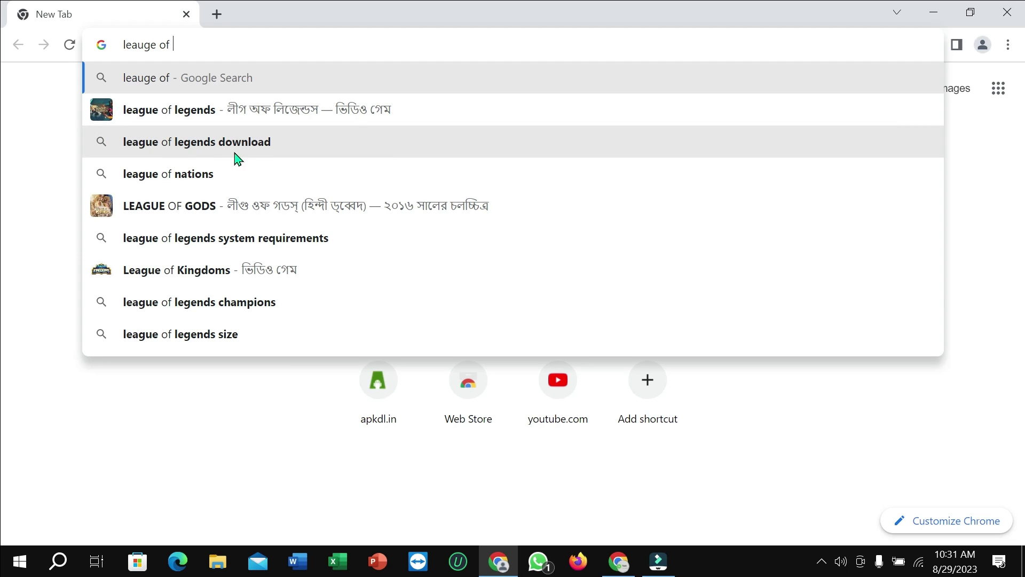
left_click(261, 155)
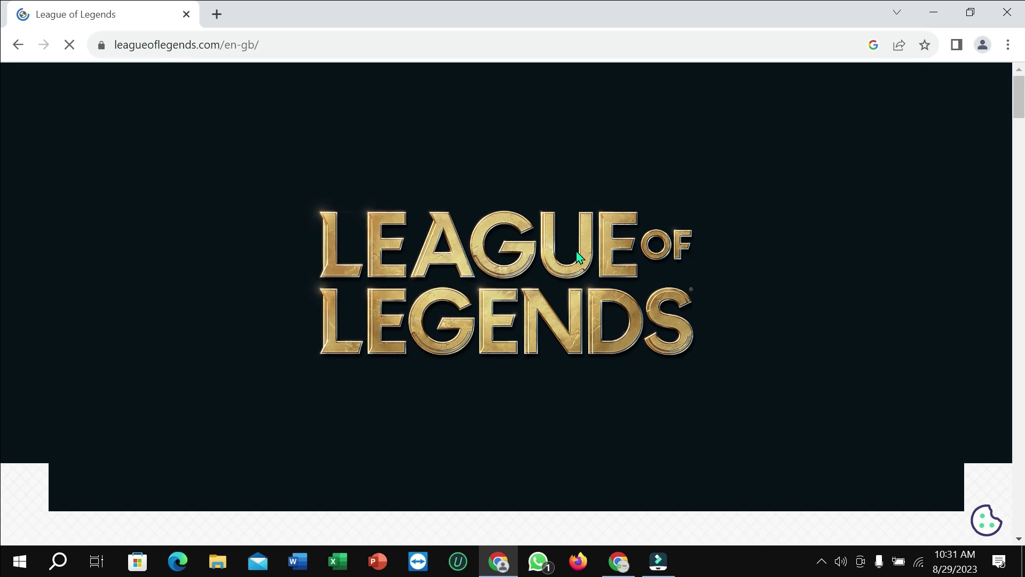
Open the League of Legends sign-up page from the official site and submit the account email to start registration
scroll(555, 235, "down", 1)
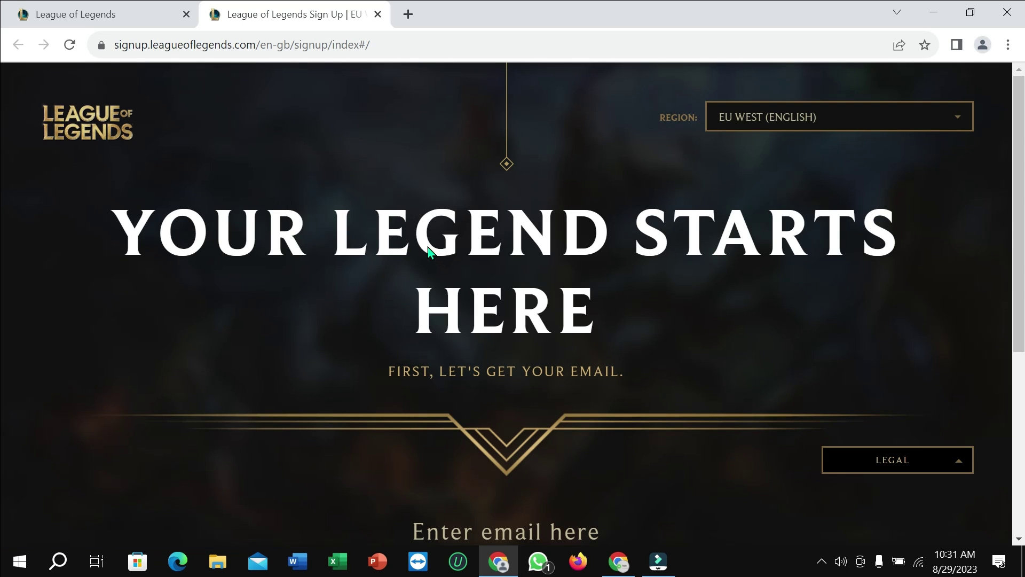
scroll(430, 252, "down", 4)
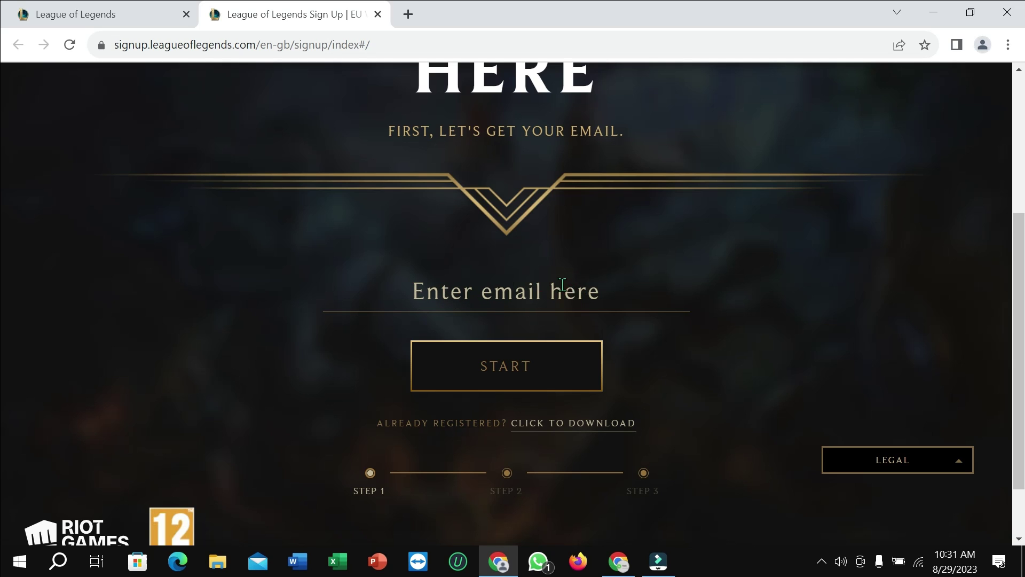
left_click(482, 293)
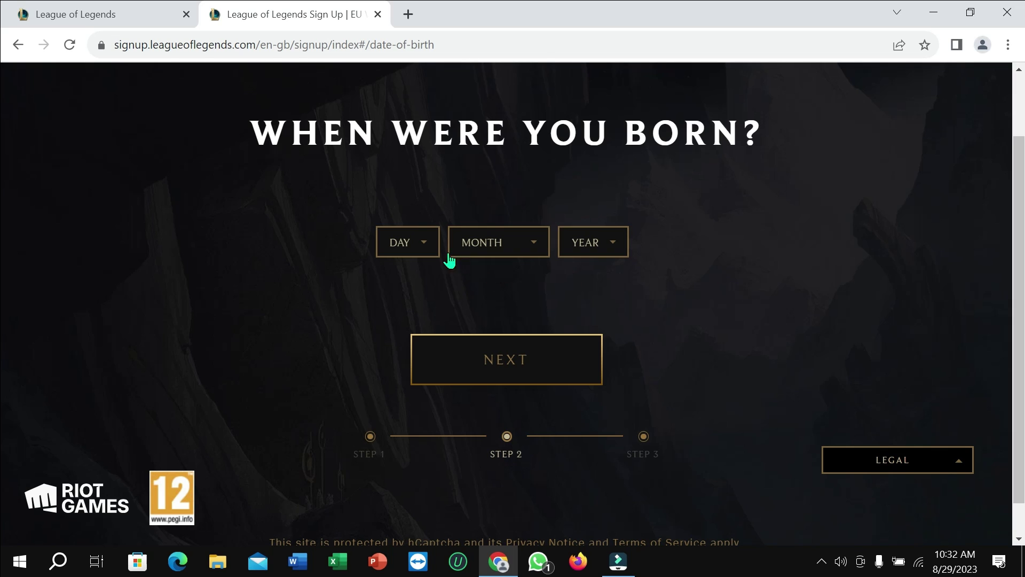
Select the day, month and year of the date of birth and continue to the registration details
left_click(428, 243)
scroll(406, 331, "down", 3)
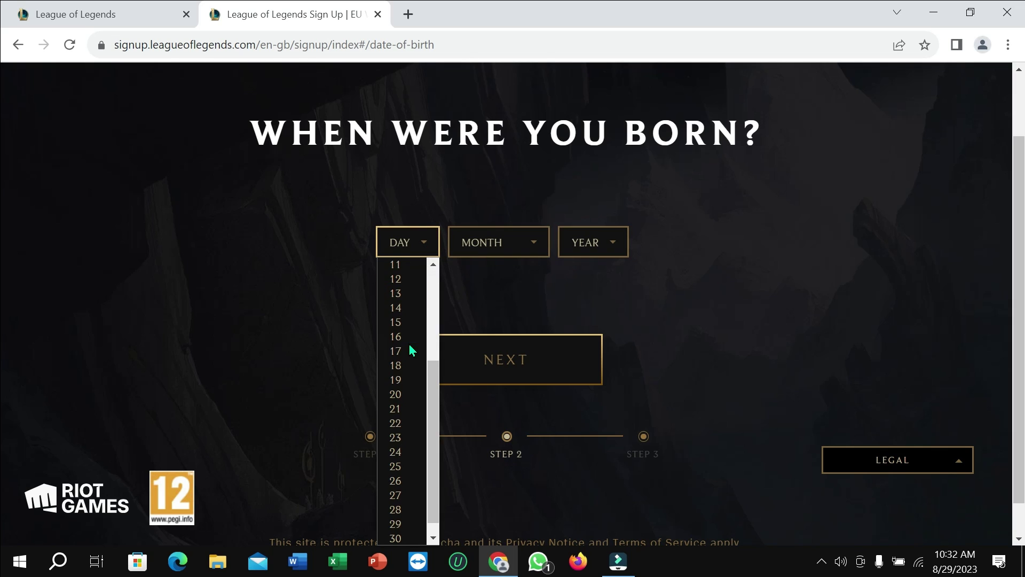
left_click(404, 361)
left_click(497, 246)
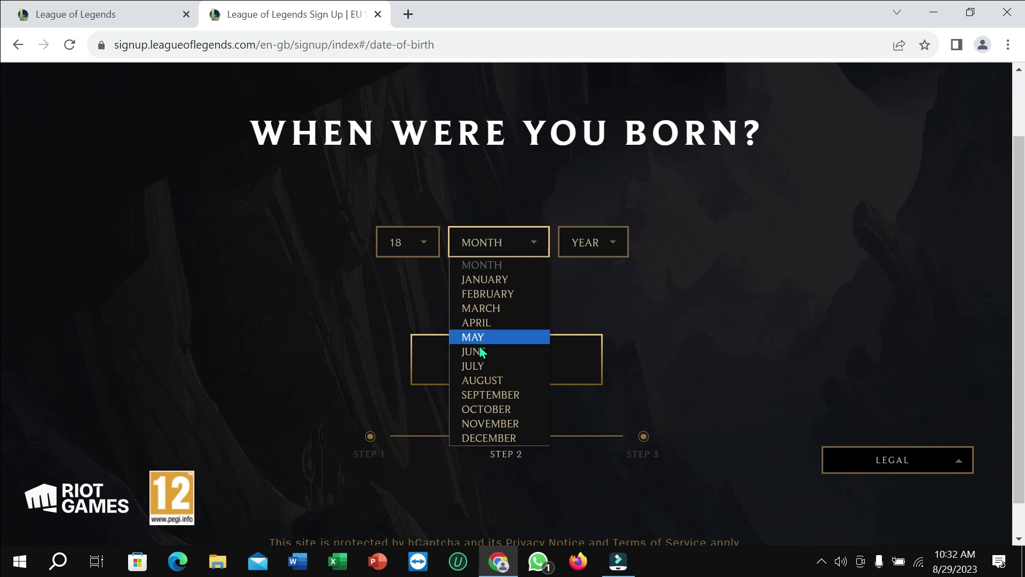
left_click(481, 350)
left_click(603, 243)
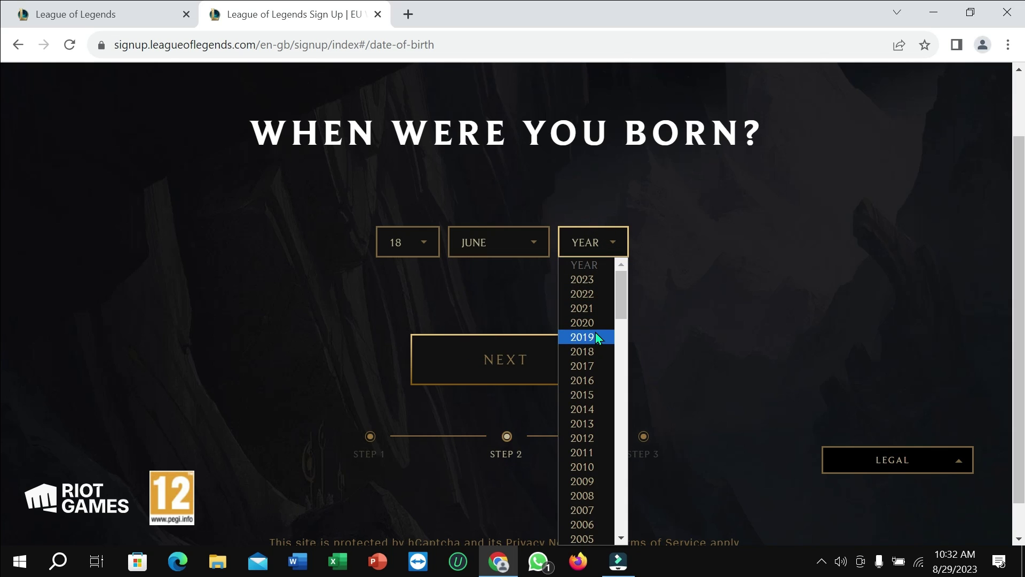
scroll(598, 339, "down", 15)
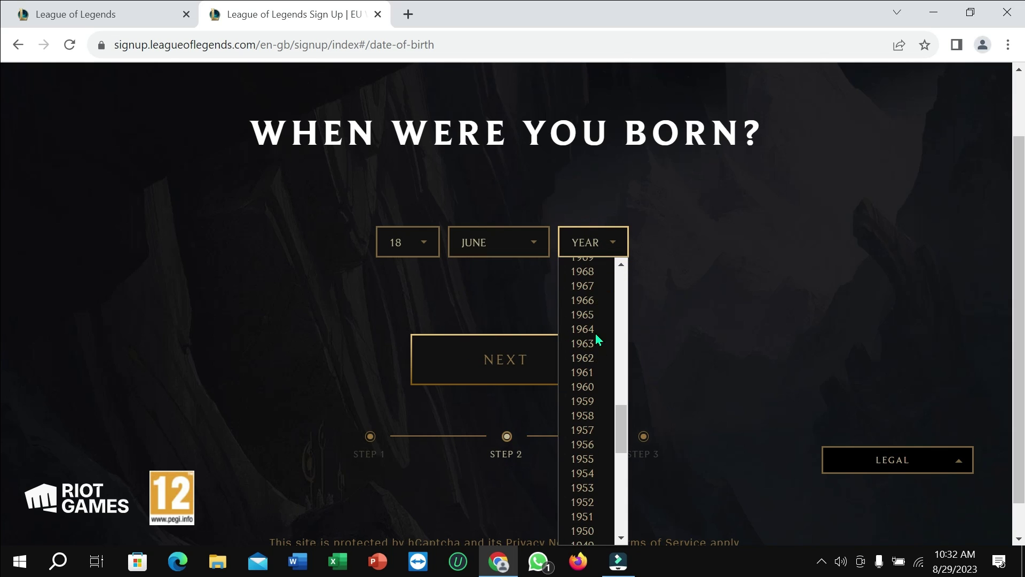
scroll(587, 396, "up", 10)
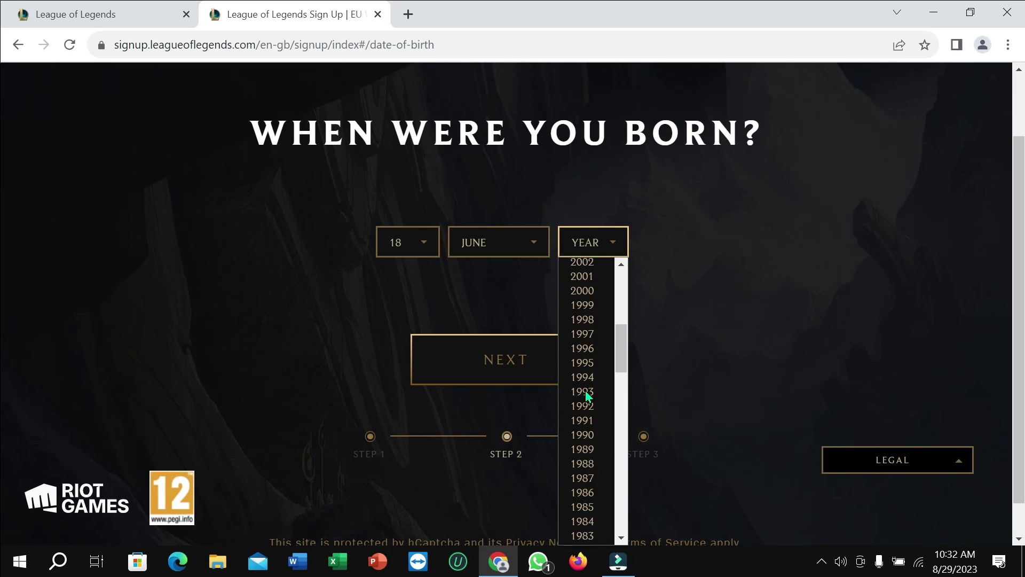
scroll(586, 393, "up", 3)
scroll(586, 394, "down", 3)
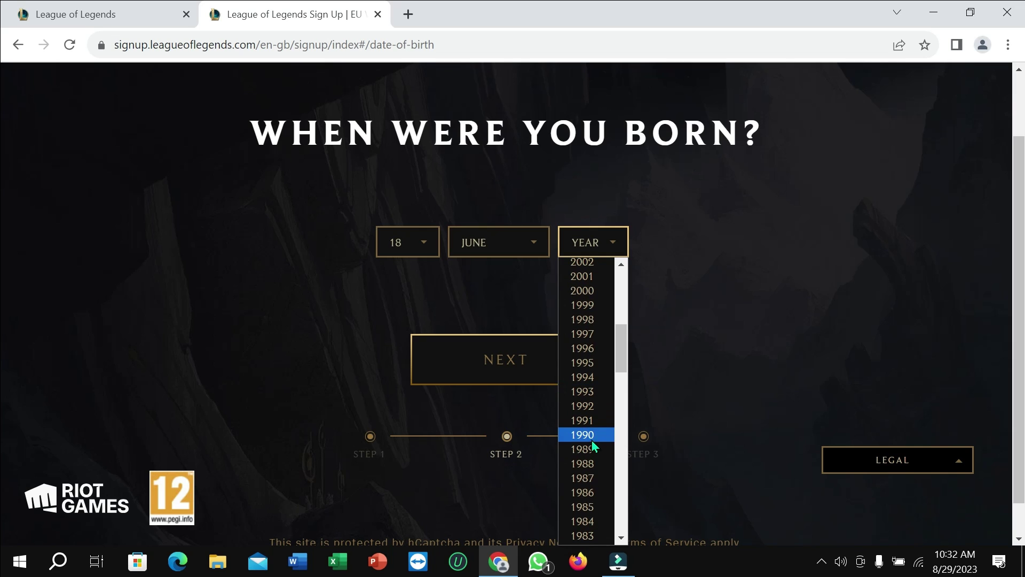
left_click(589, 391)
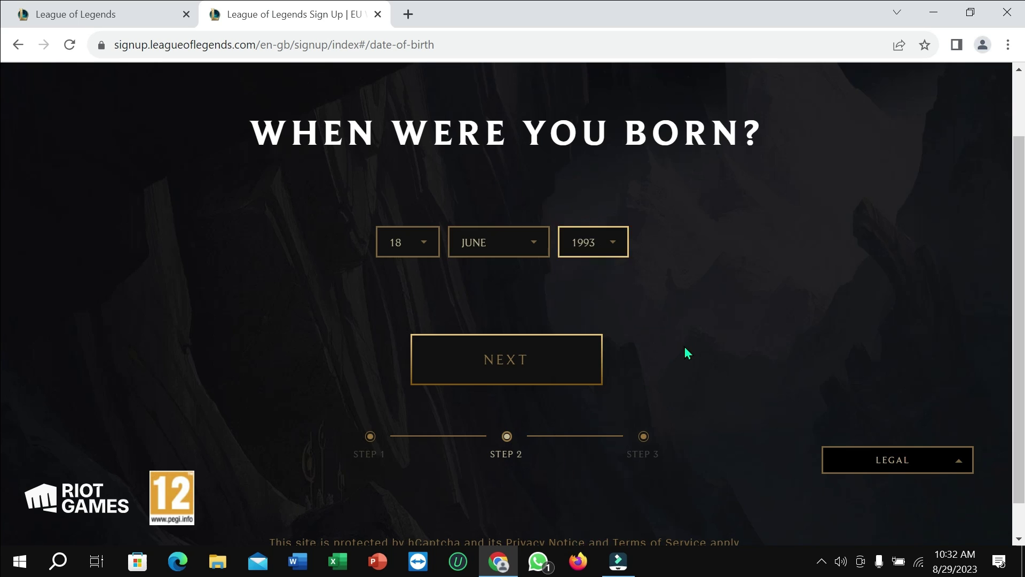
left_click(527, 355)
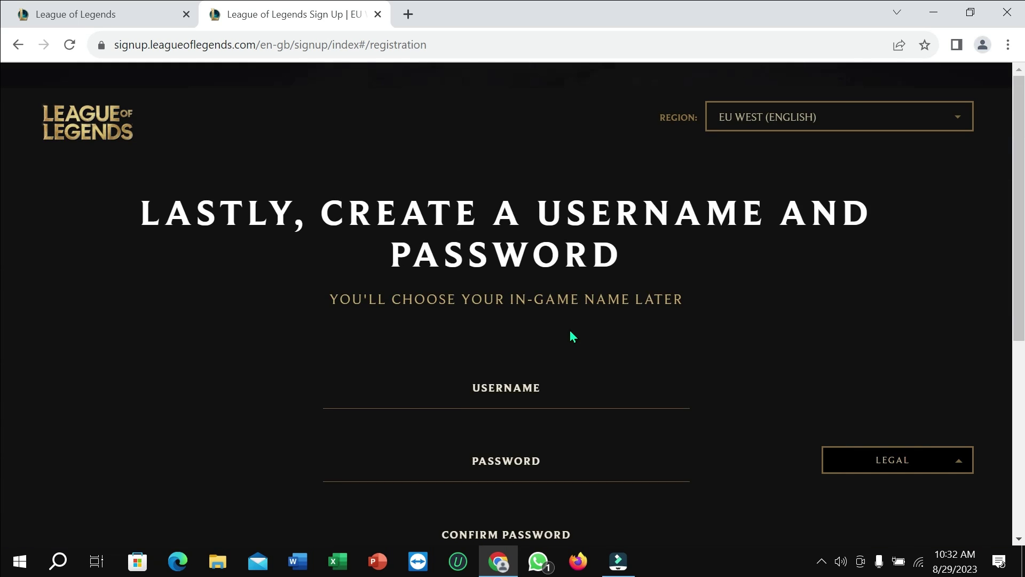
Enter a username and fill in the Password and Confirm Password fields with the account password
scroll(678, 307, "down", 3)
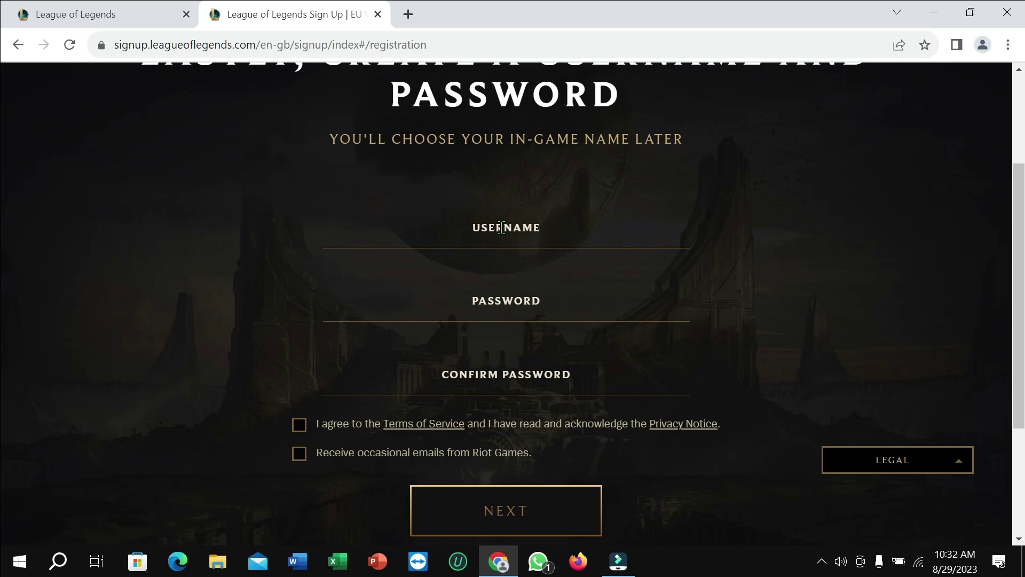
left_click(584, 232)
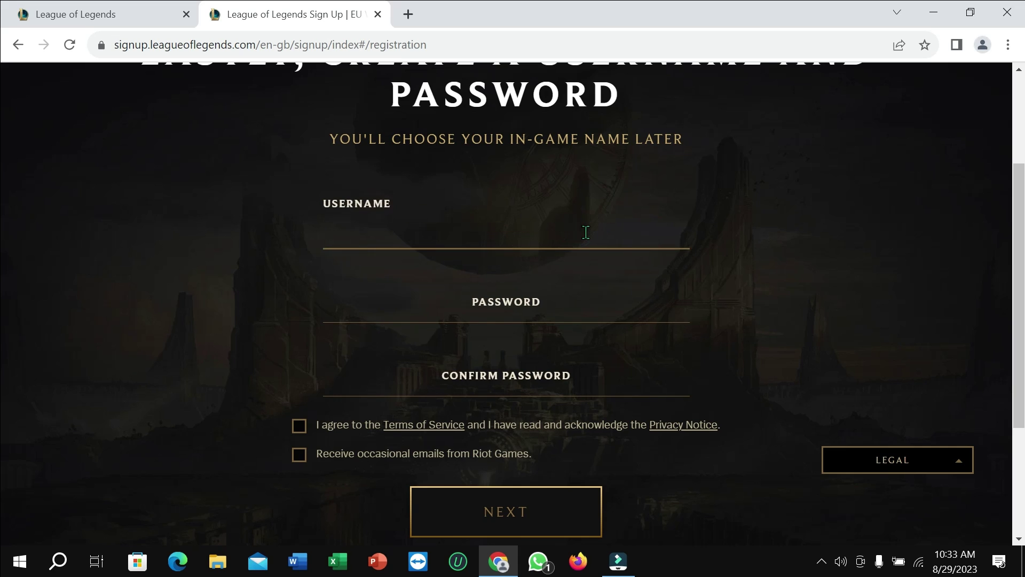
type("use77")
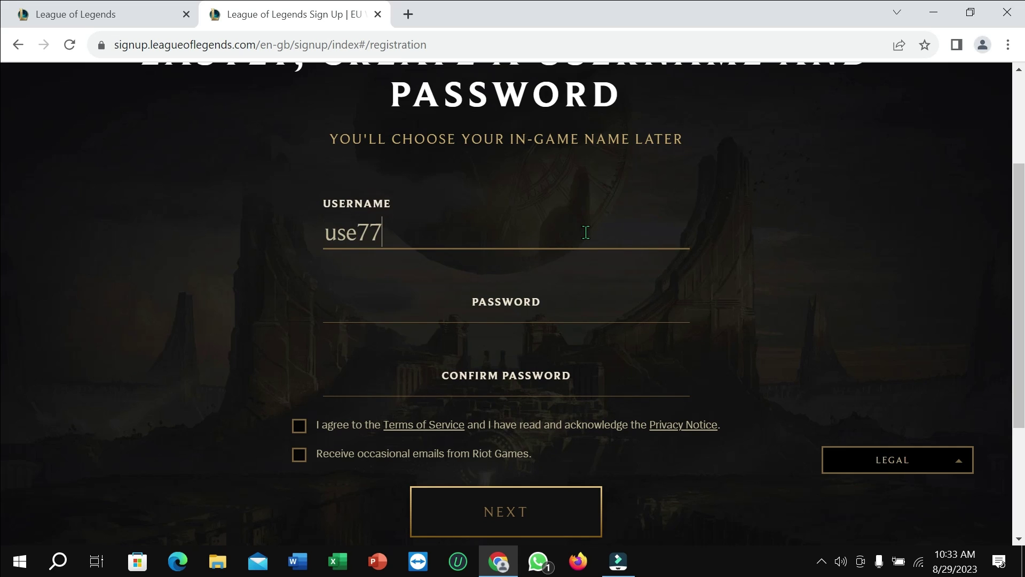
left_click(520, 313)
type("•")
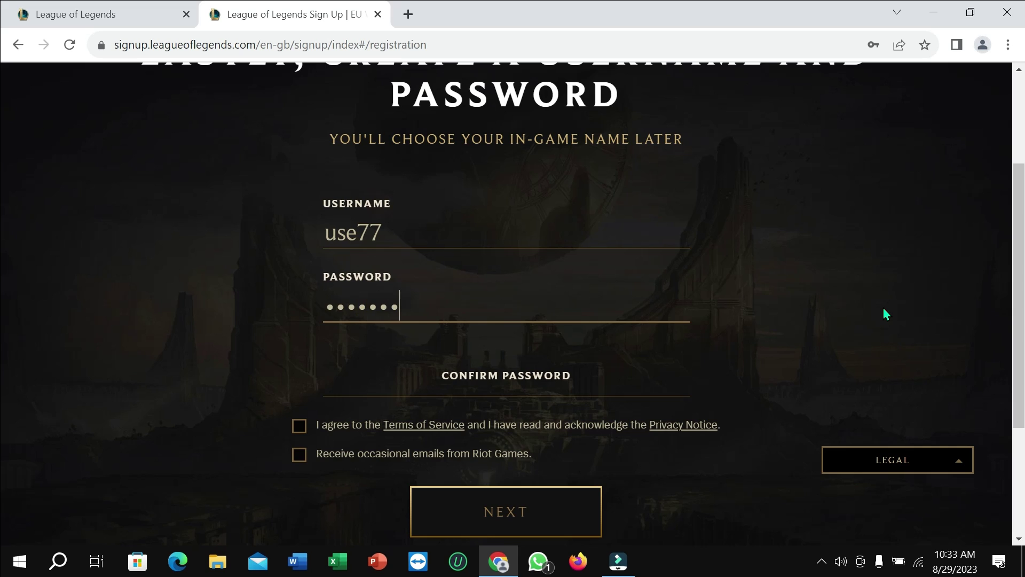
left_click(529, 374)
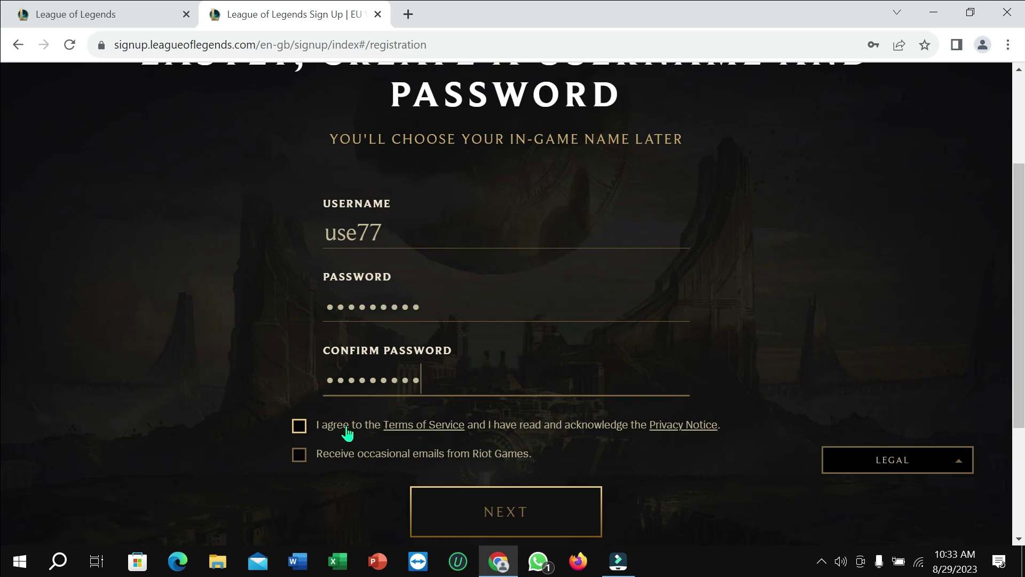
Accept the Terms of Service and Privacy Notice, continue to the confirmation page and dismiss the password-saving offer
left_click(300, 427)
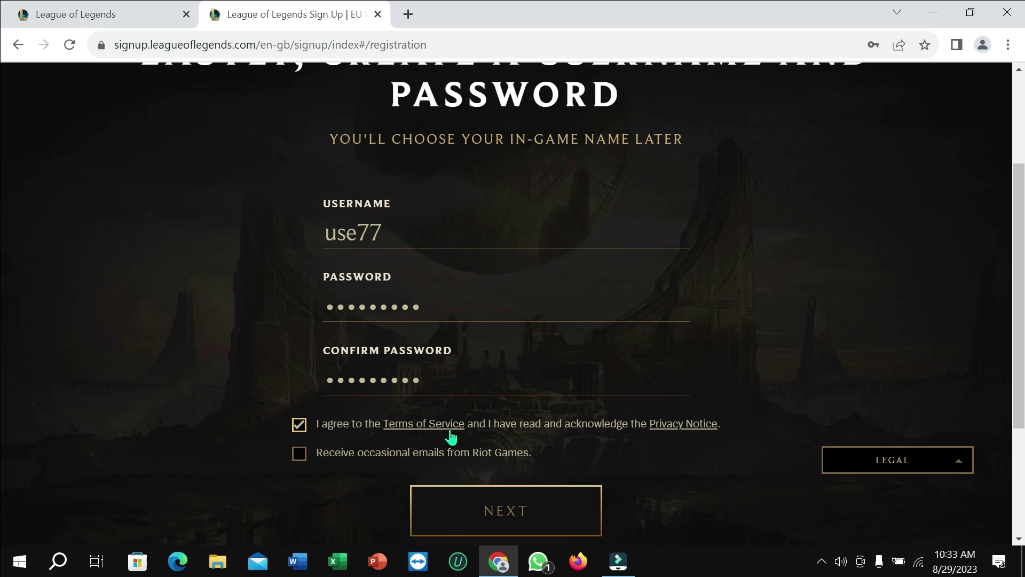
scroll(648, 489, "down", 2)
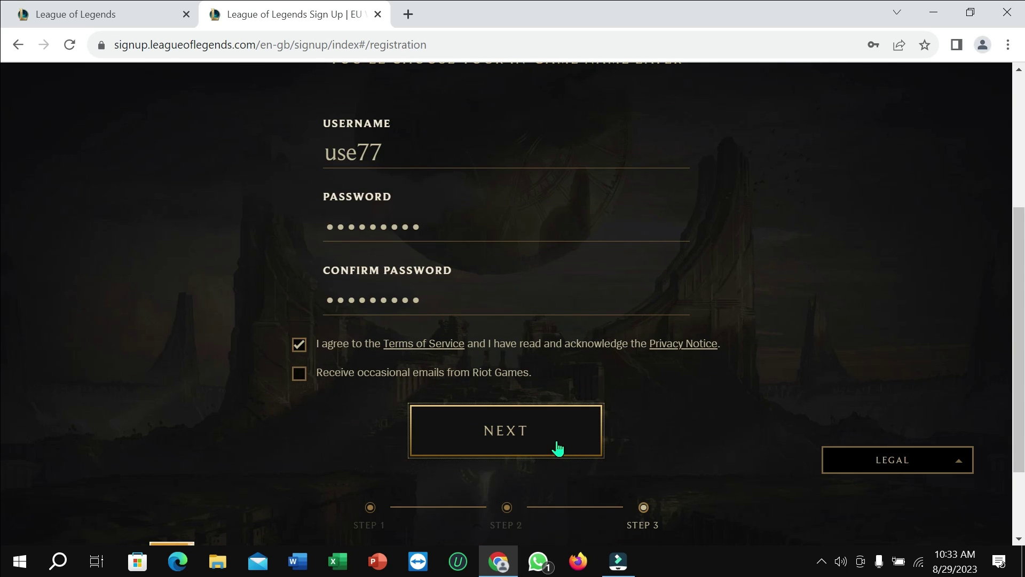
left_click(502, 431)
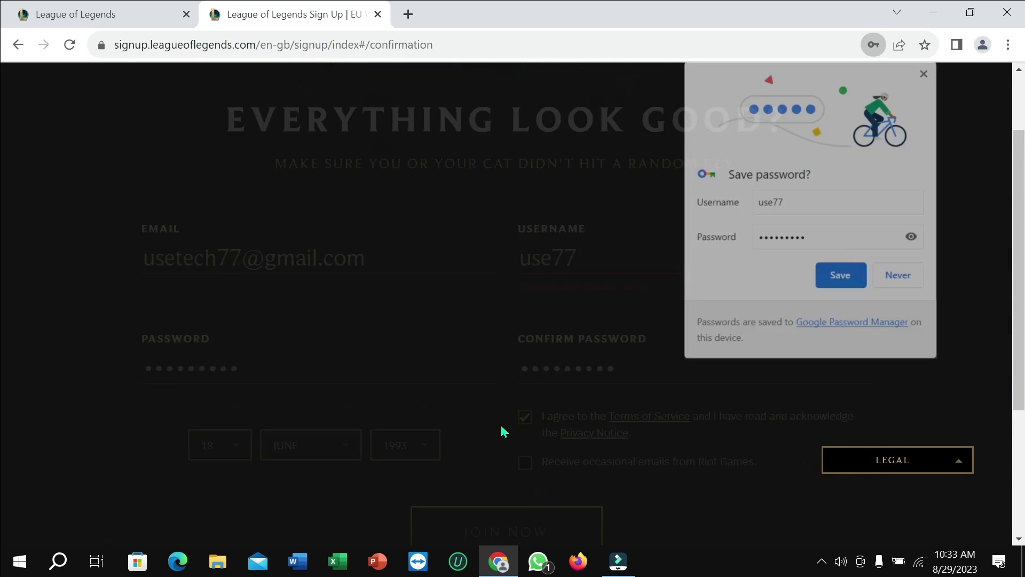
left_click(926, 71)
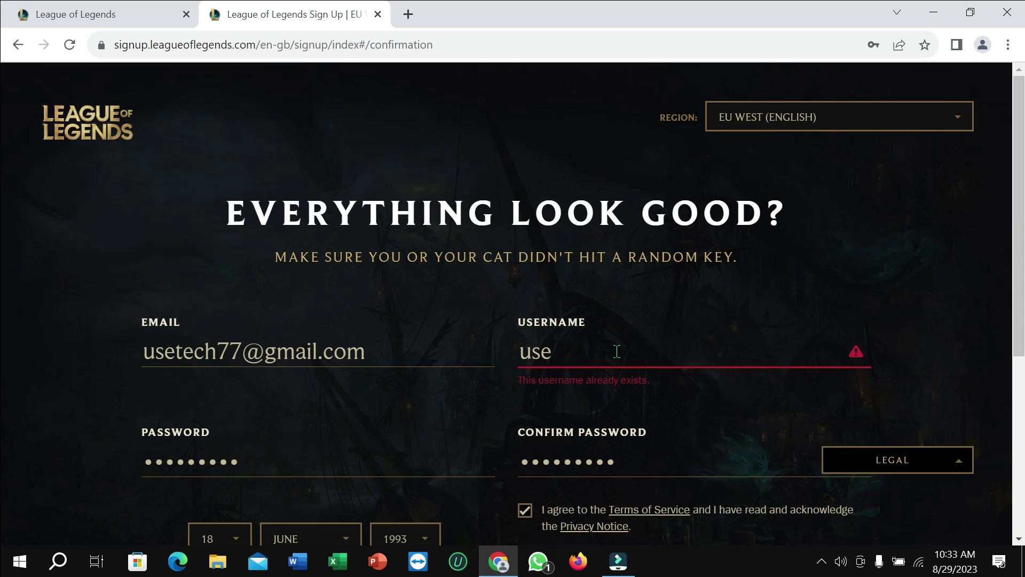
Replace the username on the confirmation page with a different one and submit the registration
type("tech77")
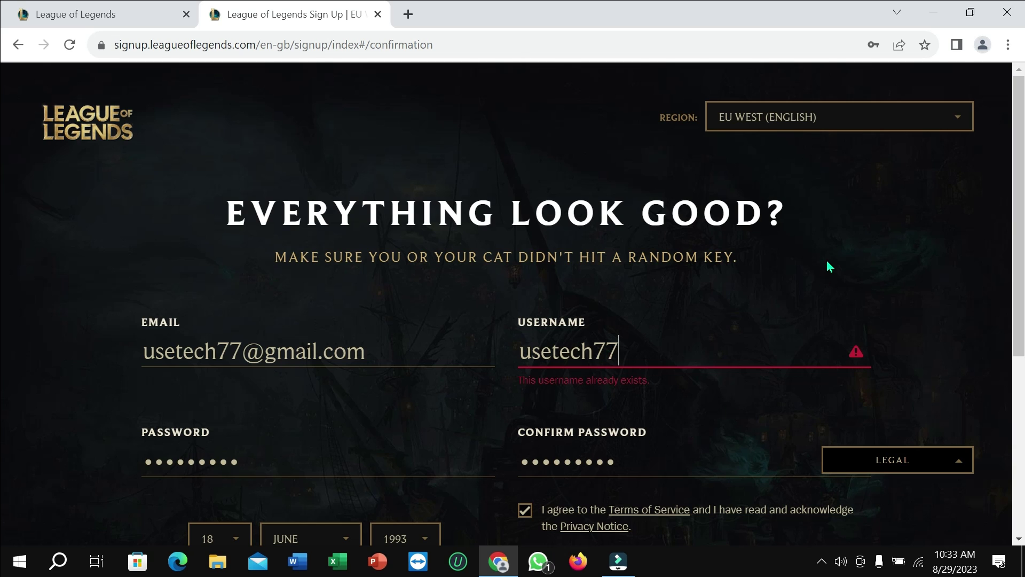
scroll(828, 266, "down", 5)
left_click(555, 328)
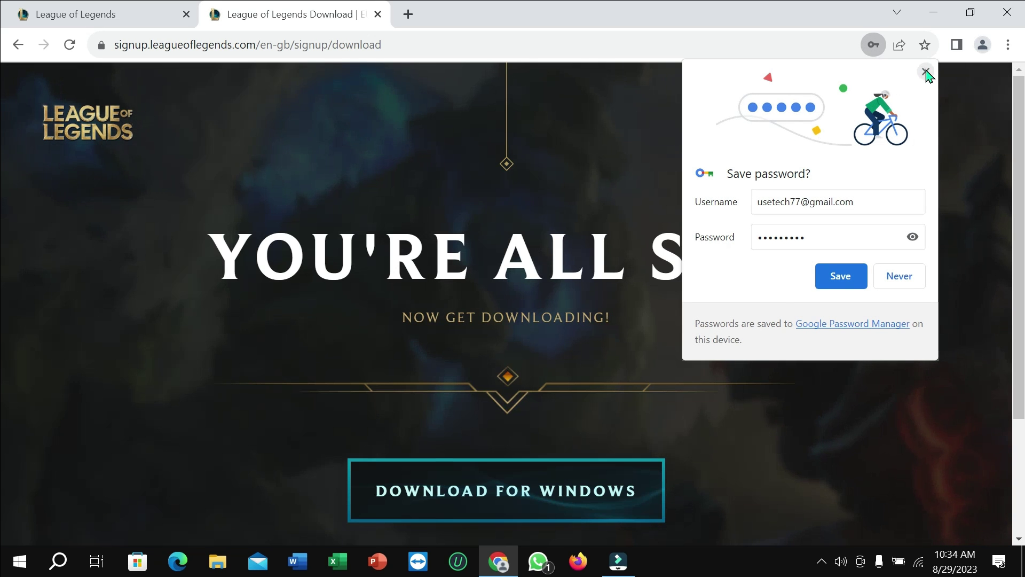
Dismiss the password-saving offer and download the League of Legends installer for Windows
left_click(926, 72)
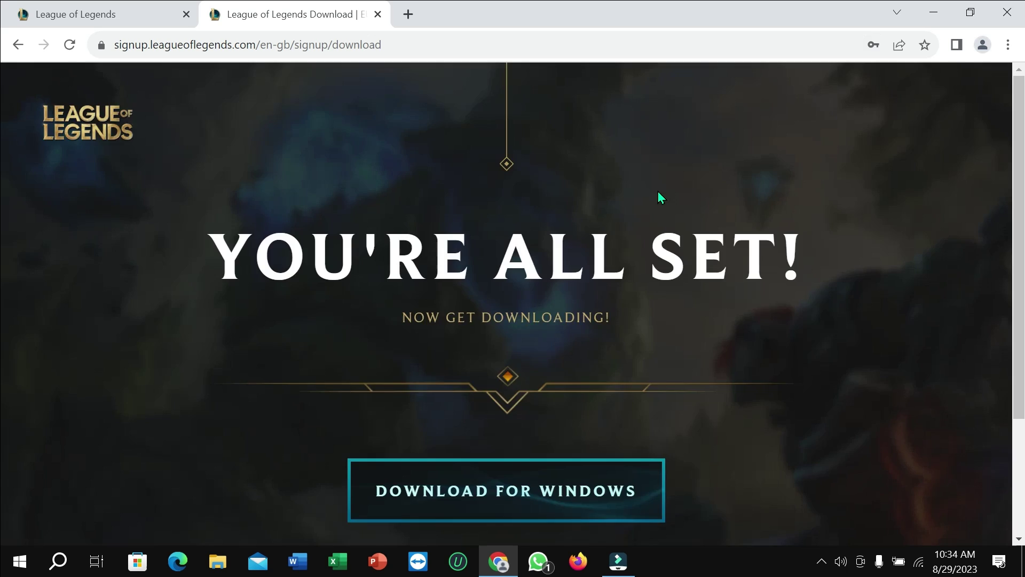
scroll(661, 198, "down", 2)
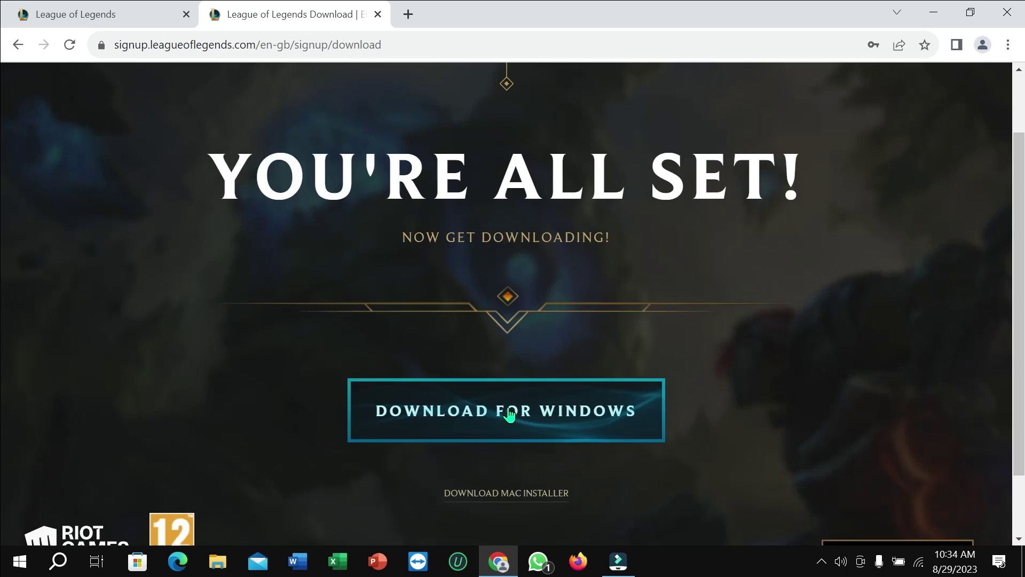
left_click(509, 416)
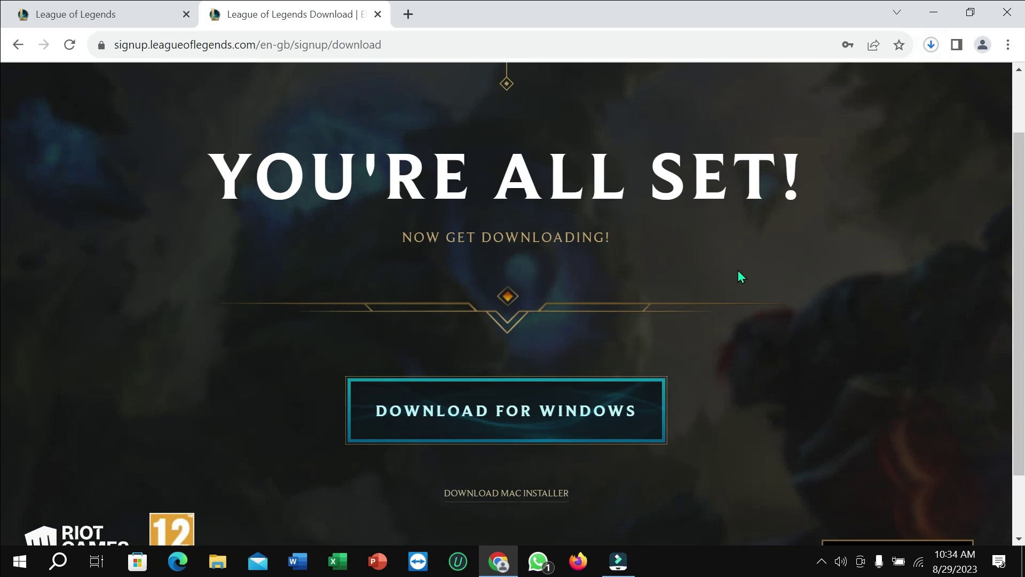
left_click(931, 44)
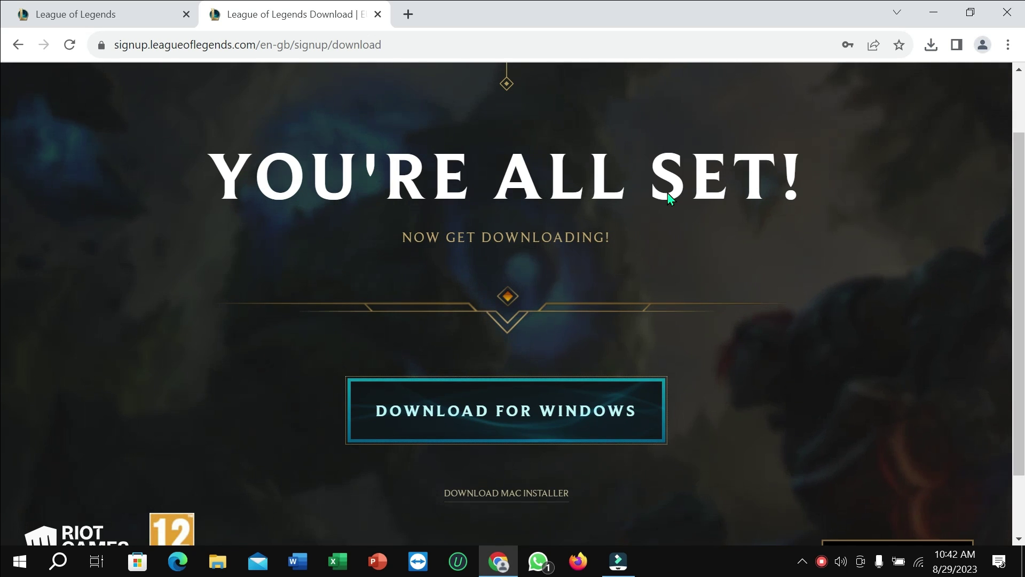
Launch the downloaded League of Legends installer, minimize the browser and start the installation
left_click(930, 52)
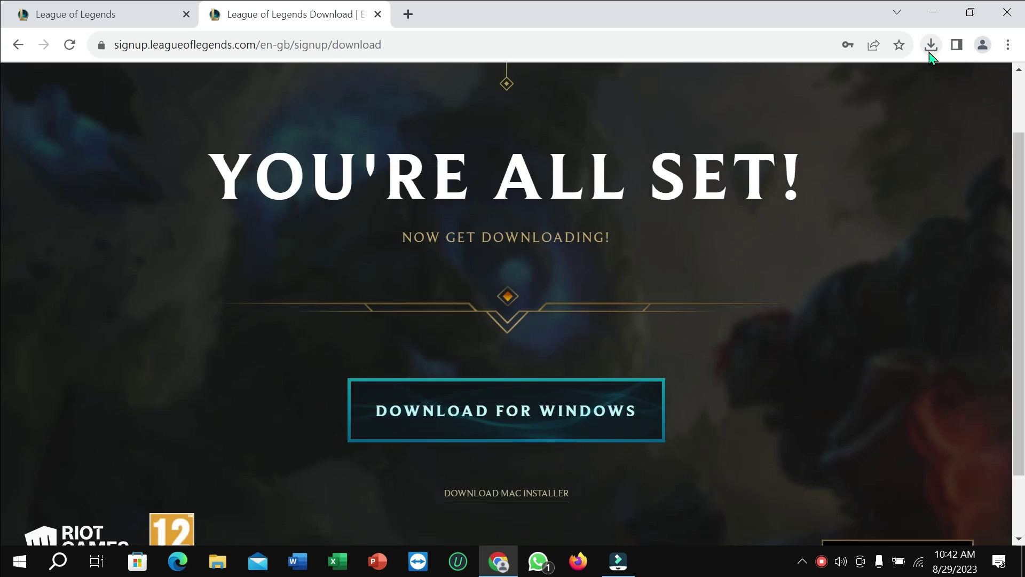
left_click(814, 118)
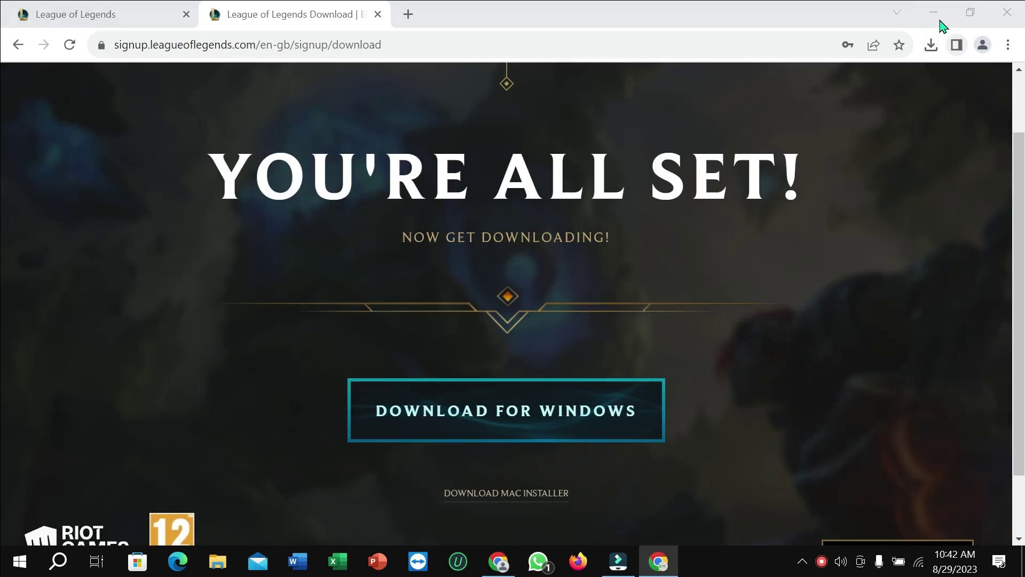
left_click(936, 21)
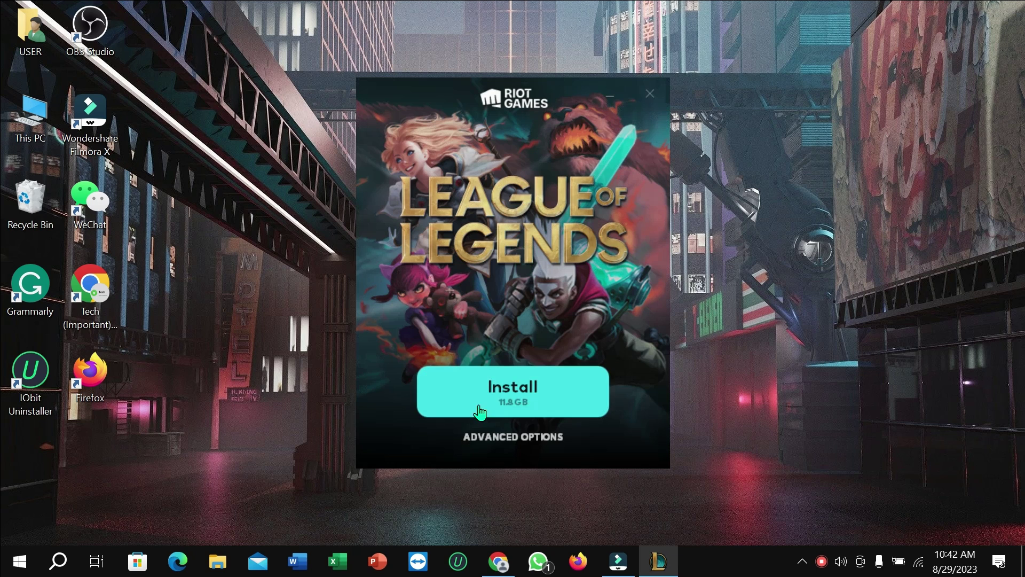
left_click(504, 403)
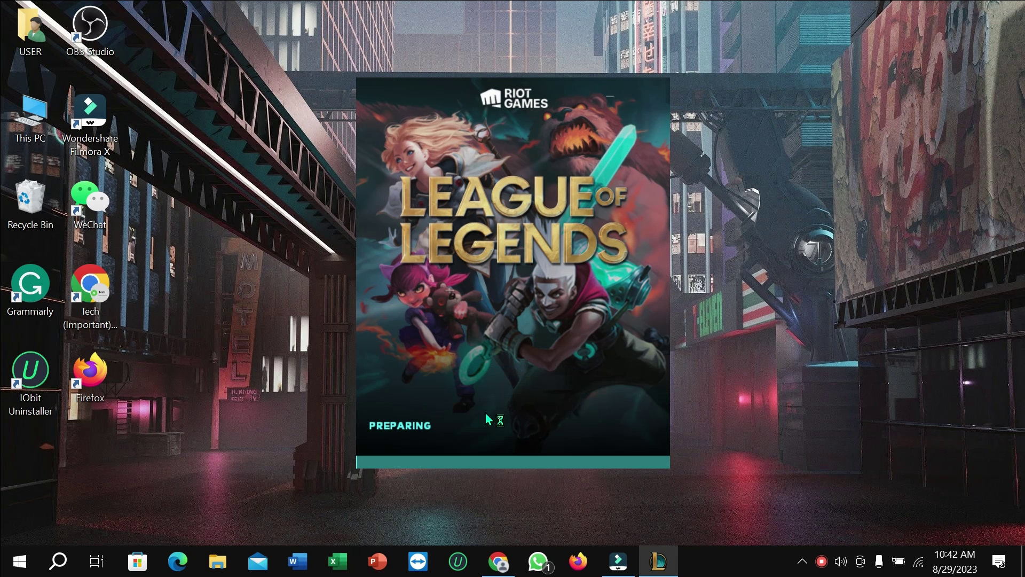